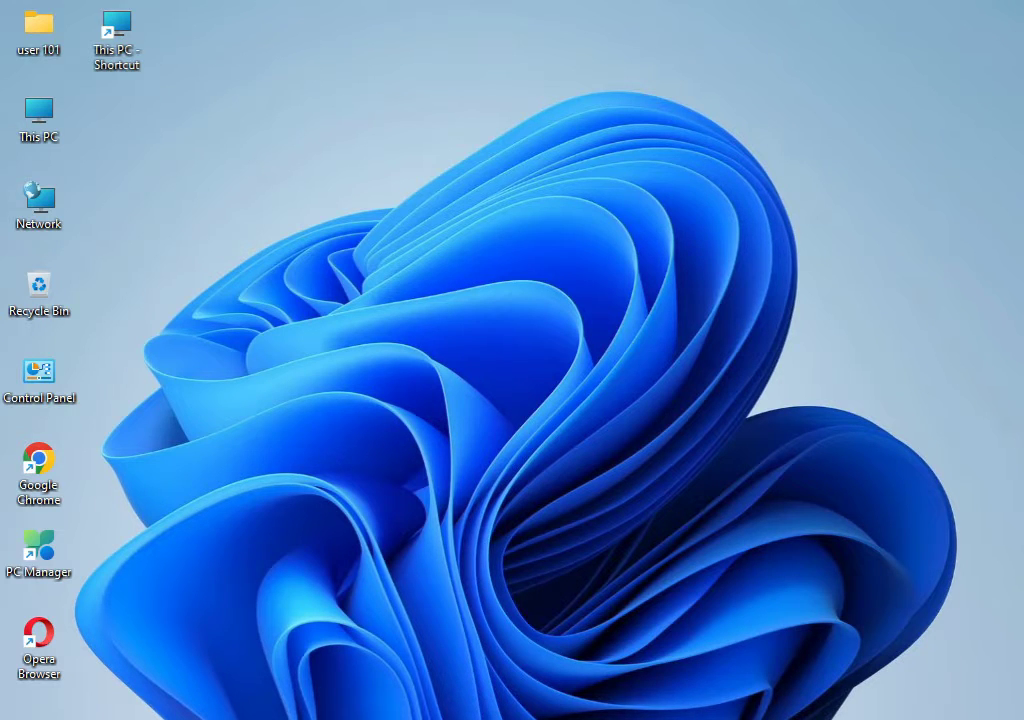
Step: Open the Windows Start menu with its pinned apps
{"action": "key", "text": "super"}
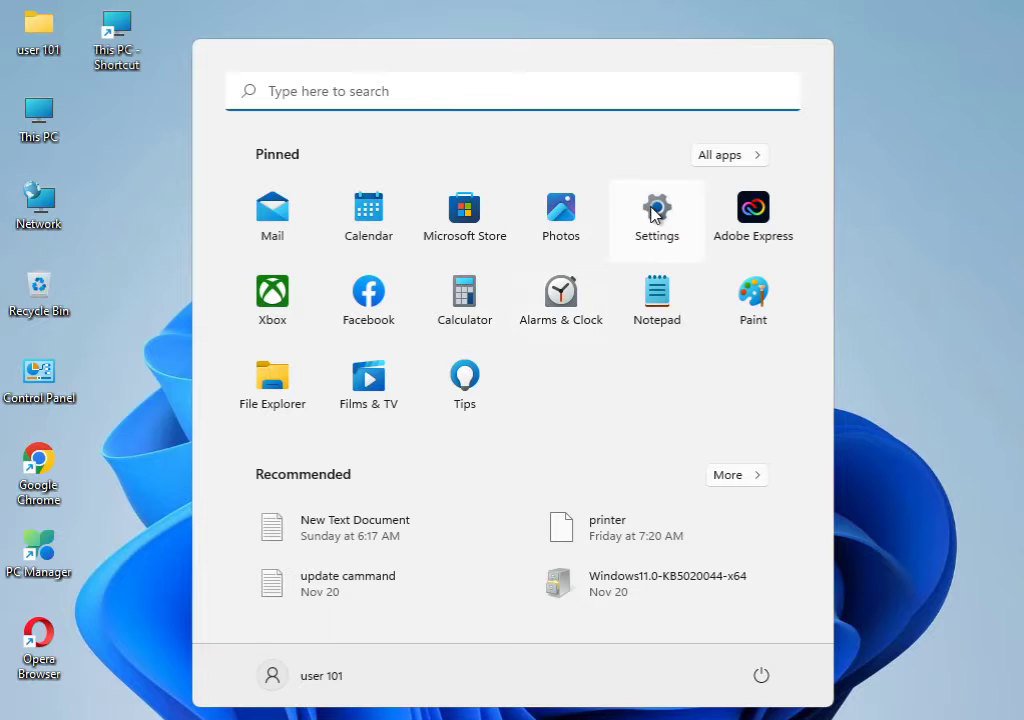
Step: Go to Settings > System > Troubleshoot > Other troubleshooters
{"action": "left_click", "coordinate": [655, 213]}
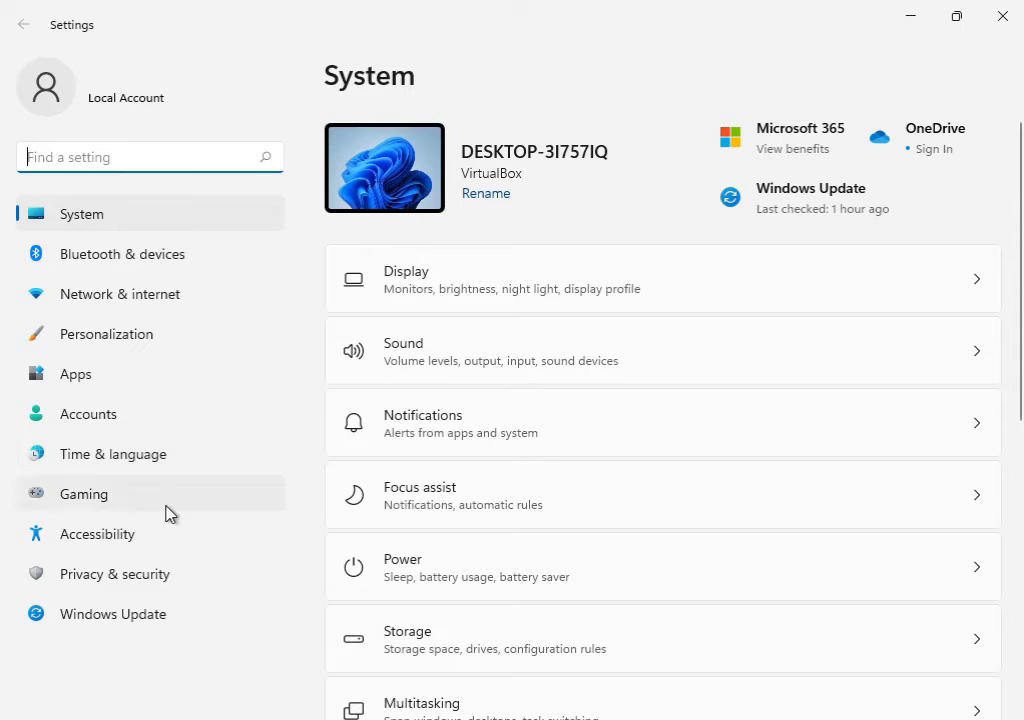
{"action": "scroll", "coordinate": [560, 535], "scroll_direction": "down", "scroll_amount": 5}
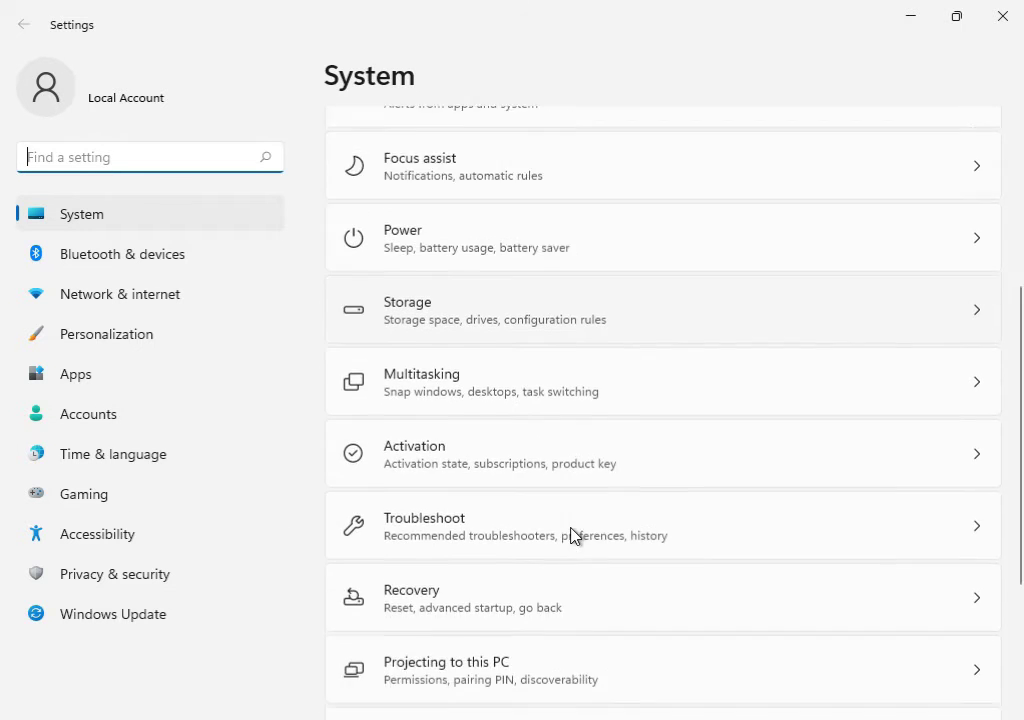
{"action": "left_click", "coordinate": [487, 412]}
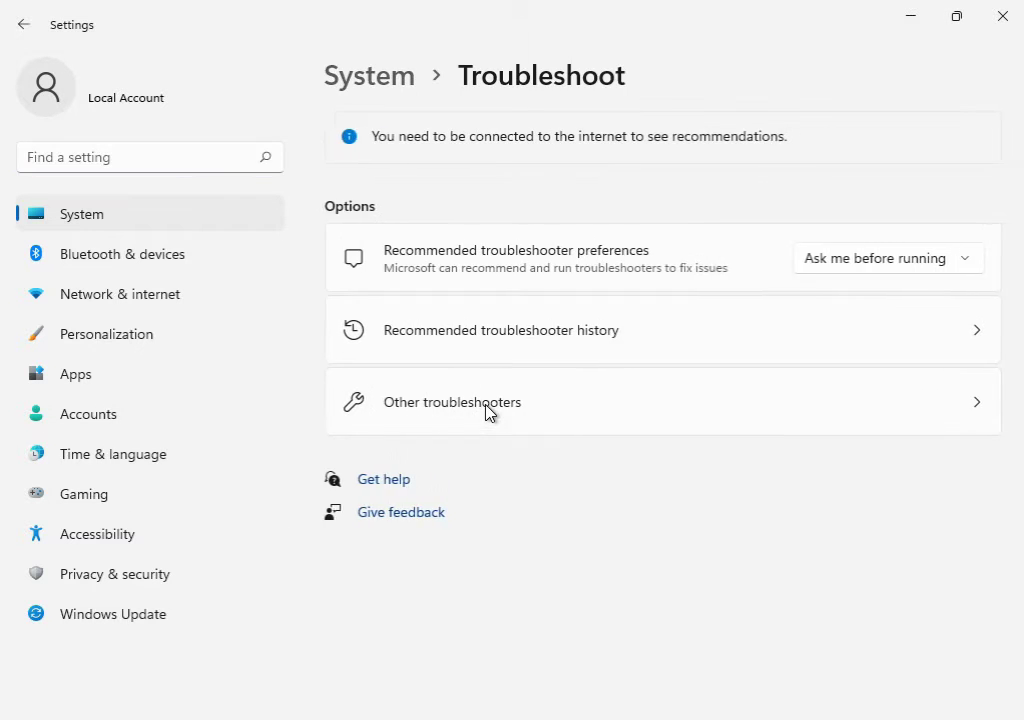
{"action": "left_click", "coordinate": [532, 410]}
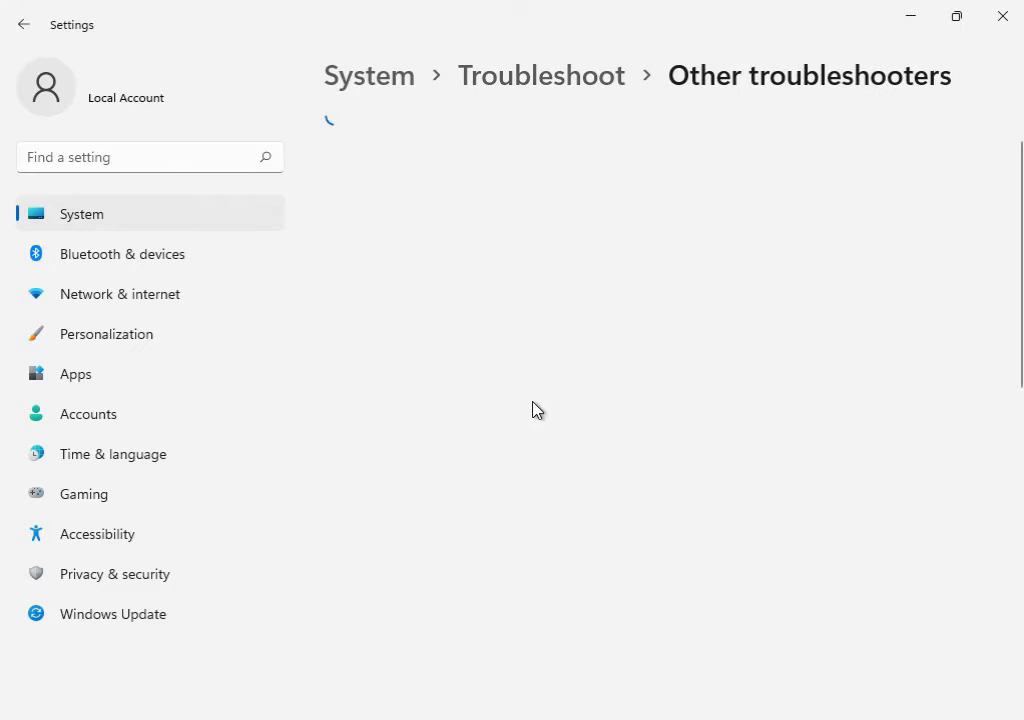
Step: Run the Windows Update troubleshooter and let it detect problems
{"action": "left_click", "coordinate": [930, 394]}
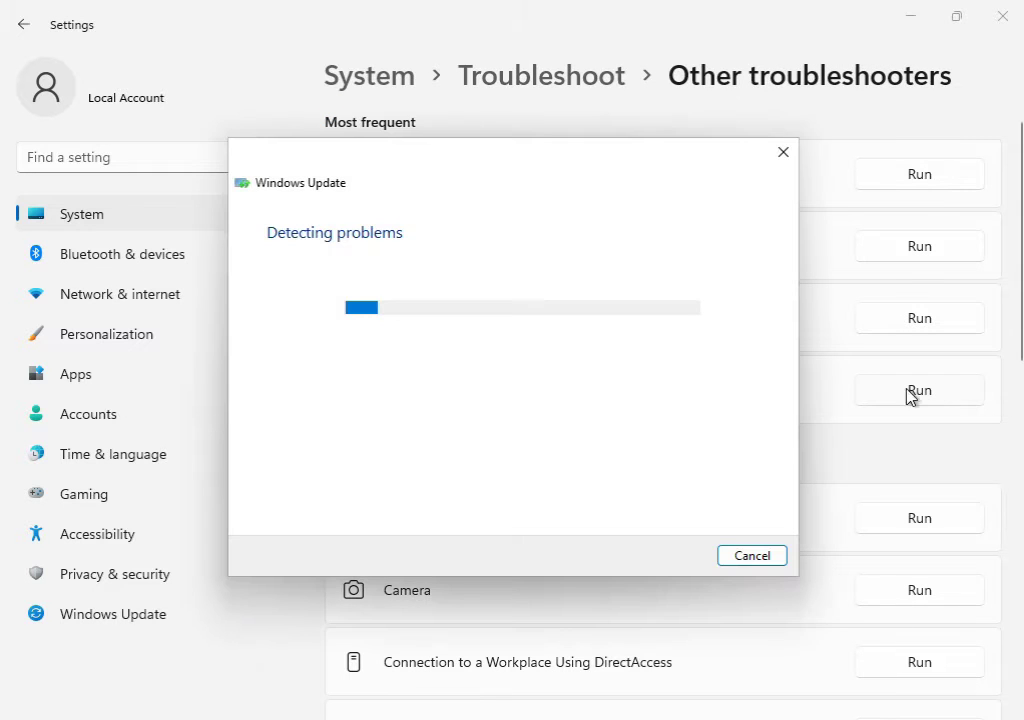
{"action": "left_click_drag", "start_coordinate": [521, 169], "coordinate": [631, 535]}
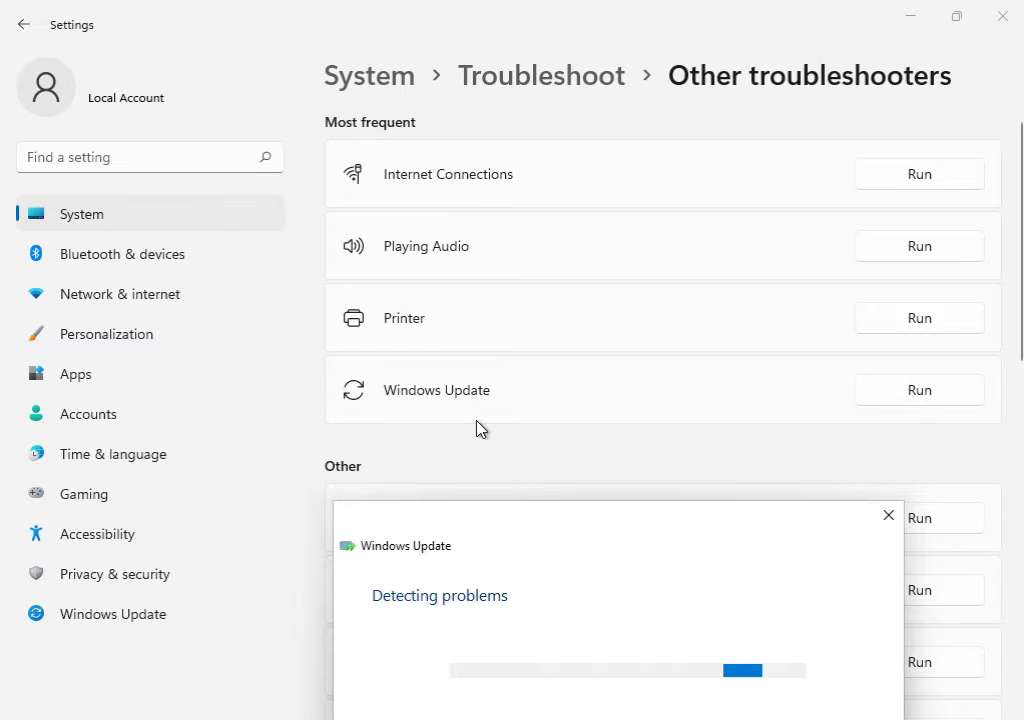
{"action": "left_click_drag", "start_coordinate": [670, 539], "coordinate": [633, 167]}
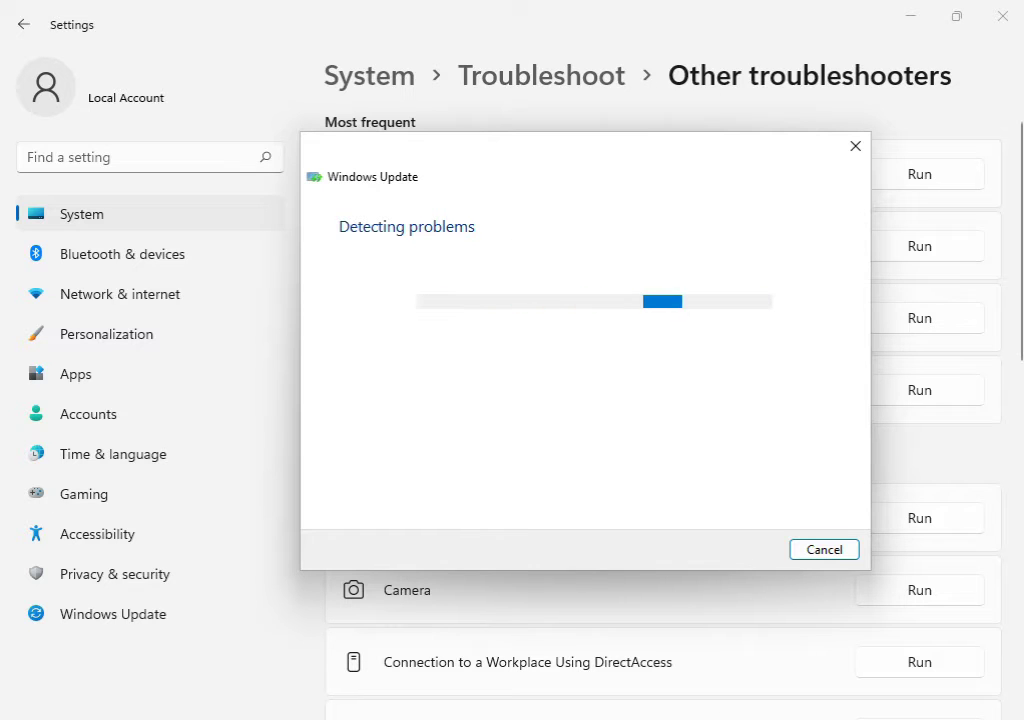
{"action": "mouse_move", "coordinate": [720, 716]}
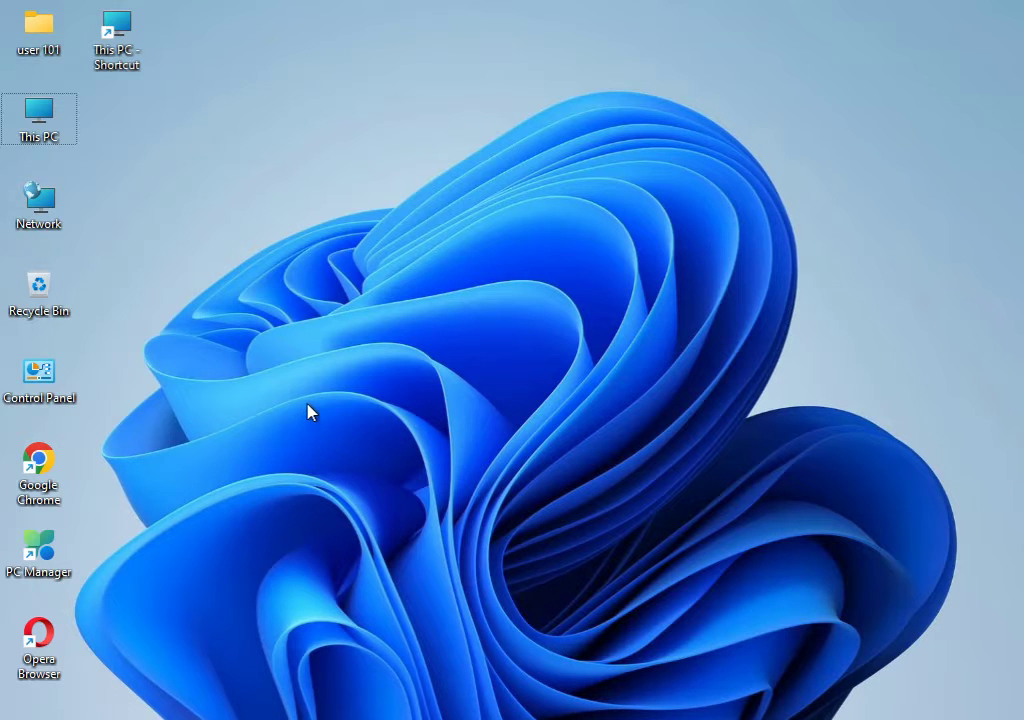
Step: Open the %temp% folder from the Run dialog
{"action": "key", "text": "super+r"}
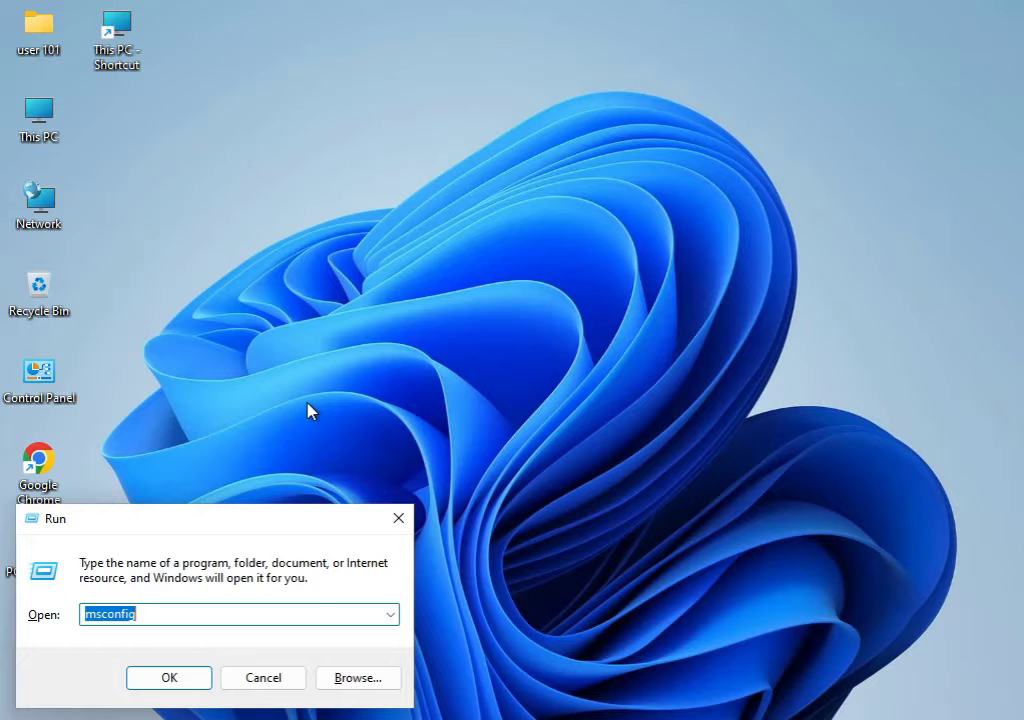
{"action": "type", "text": "%temp%"}
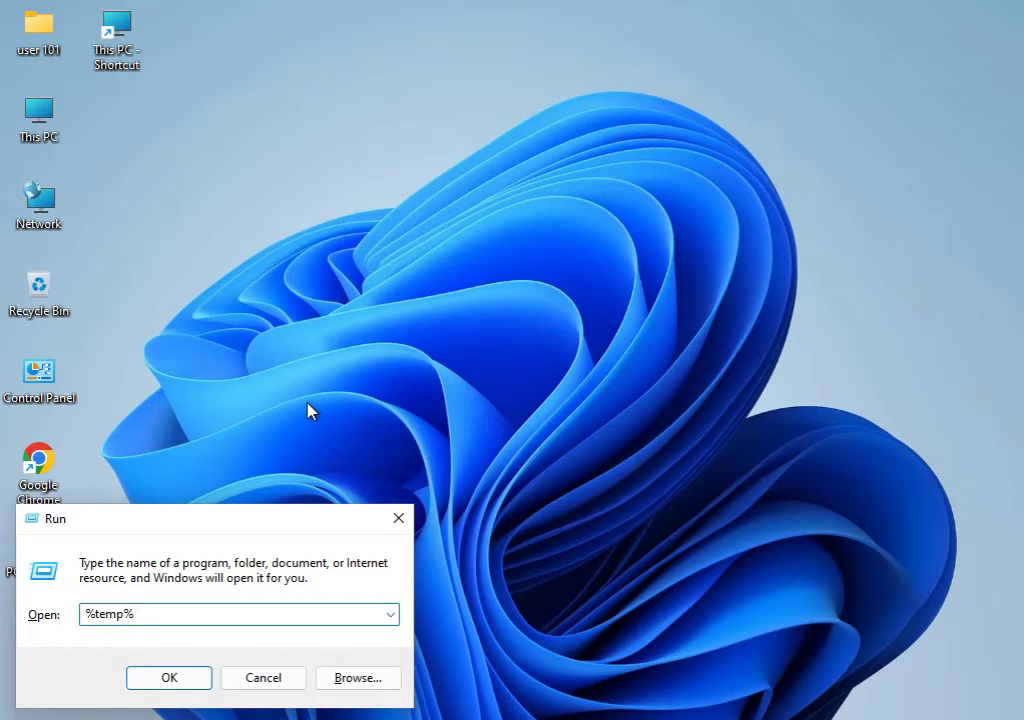
{"action": "key", "text": "Return"}
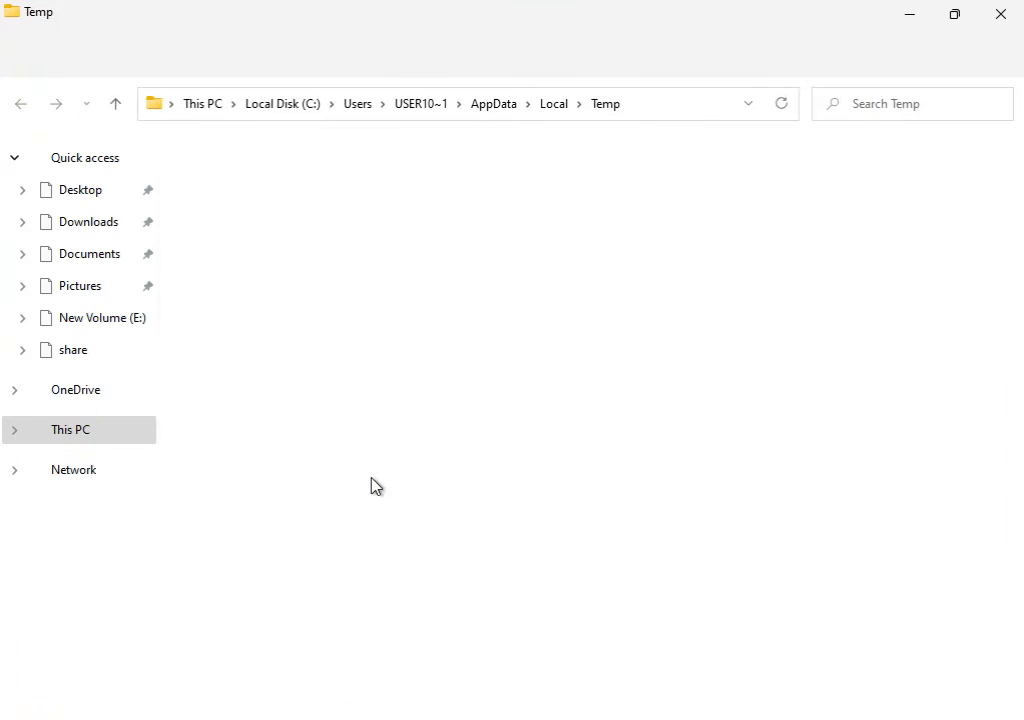
Step: Permanently delete all 179 items in the Temp folder, granting administrator permission
{"action": "key", "text": "ctrl+a"}
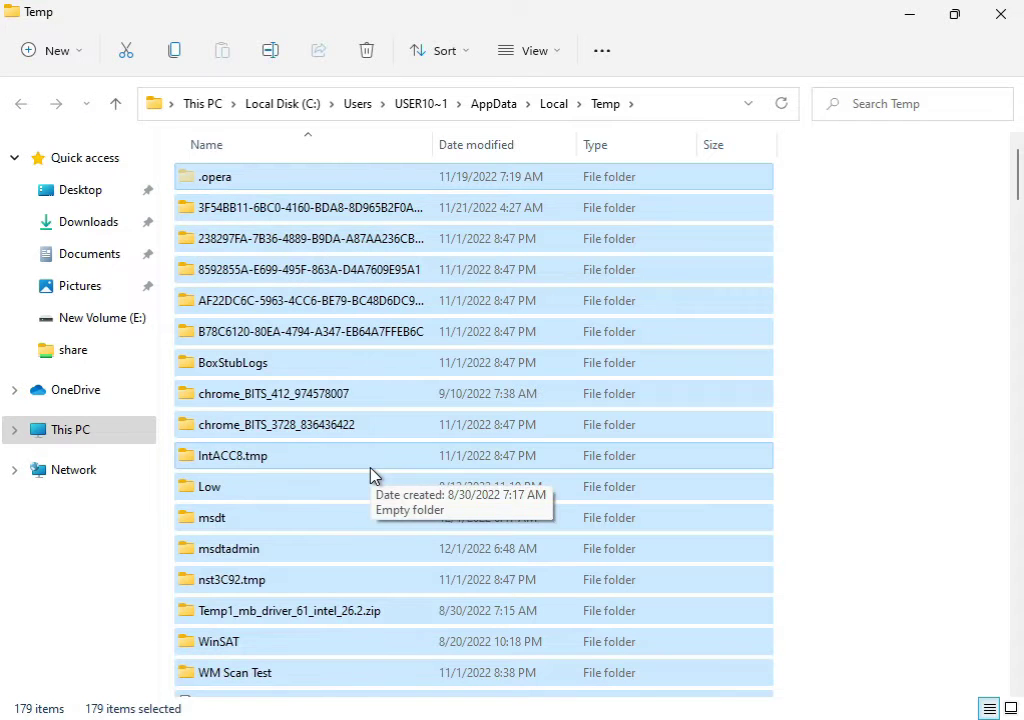
{"action": "key", "text": "shift+Delete"}
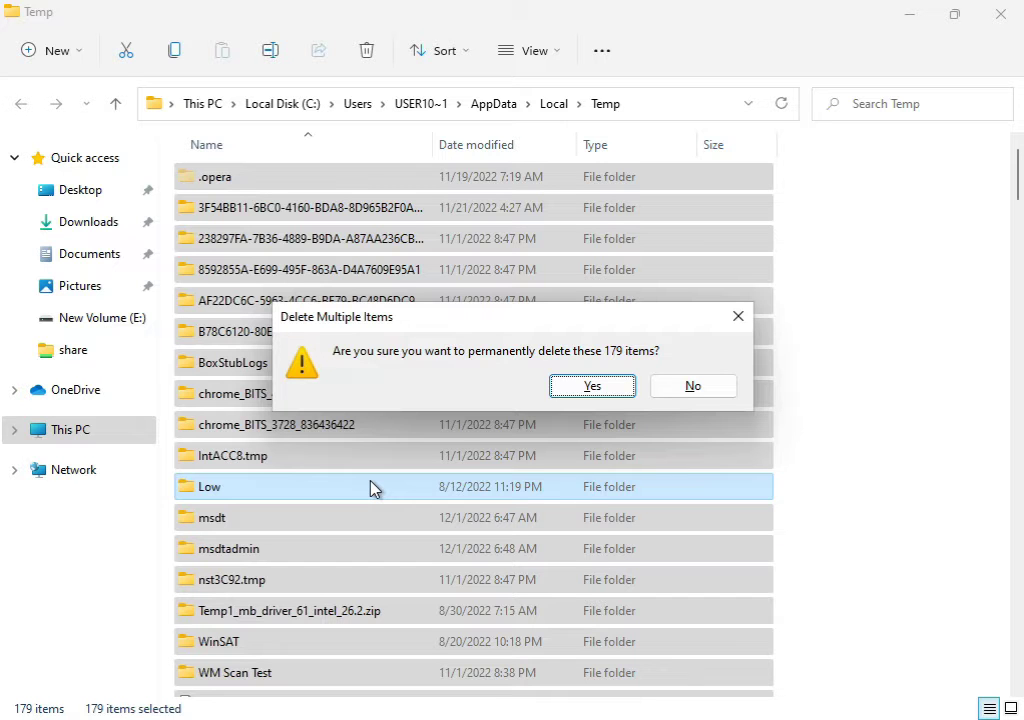
{"action": "left_click", "coordinate": [567, 386]}
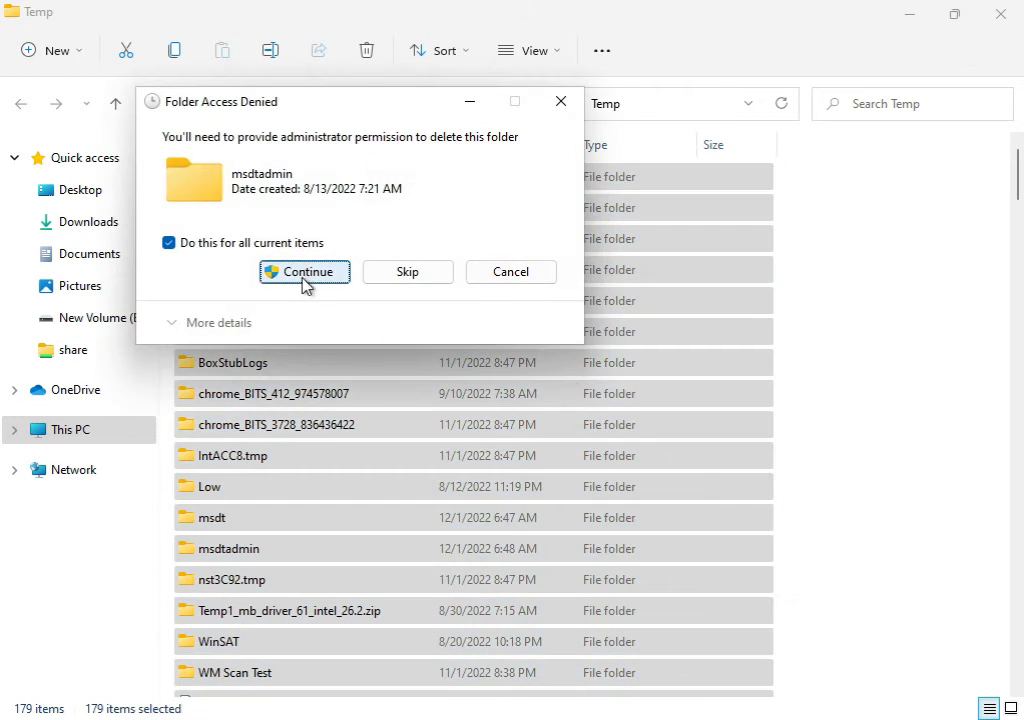
{"action": "left_click", "coordinate": [309, 271]}
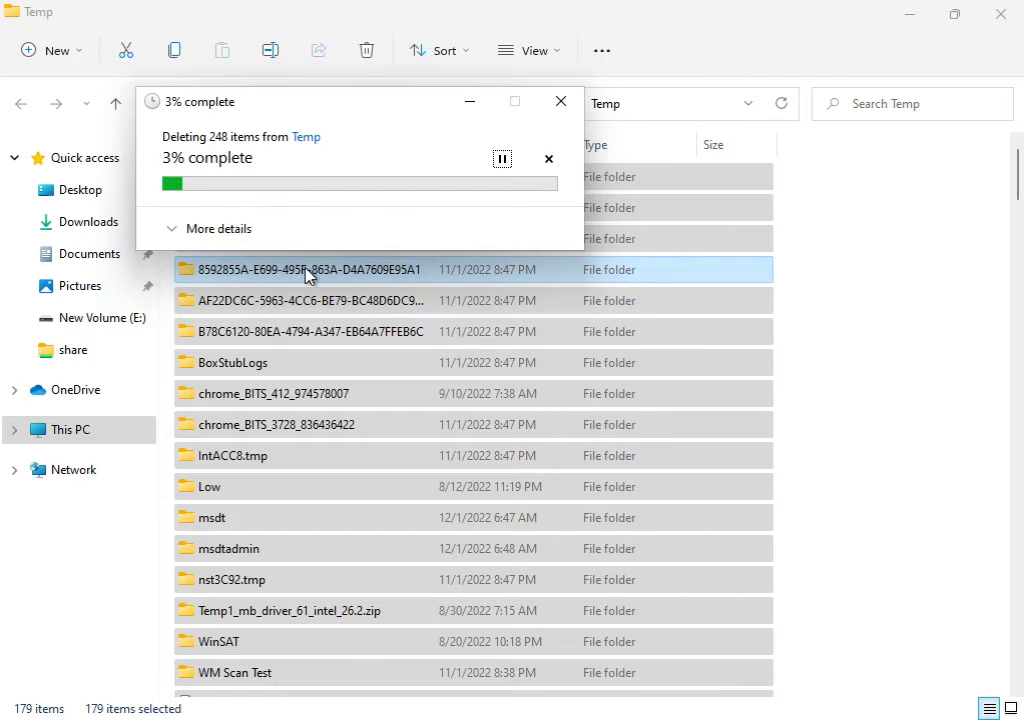
Step: Skip all files still in use, then close File Explorer
{"action": "left_click", "coordinate": [253, 272]}
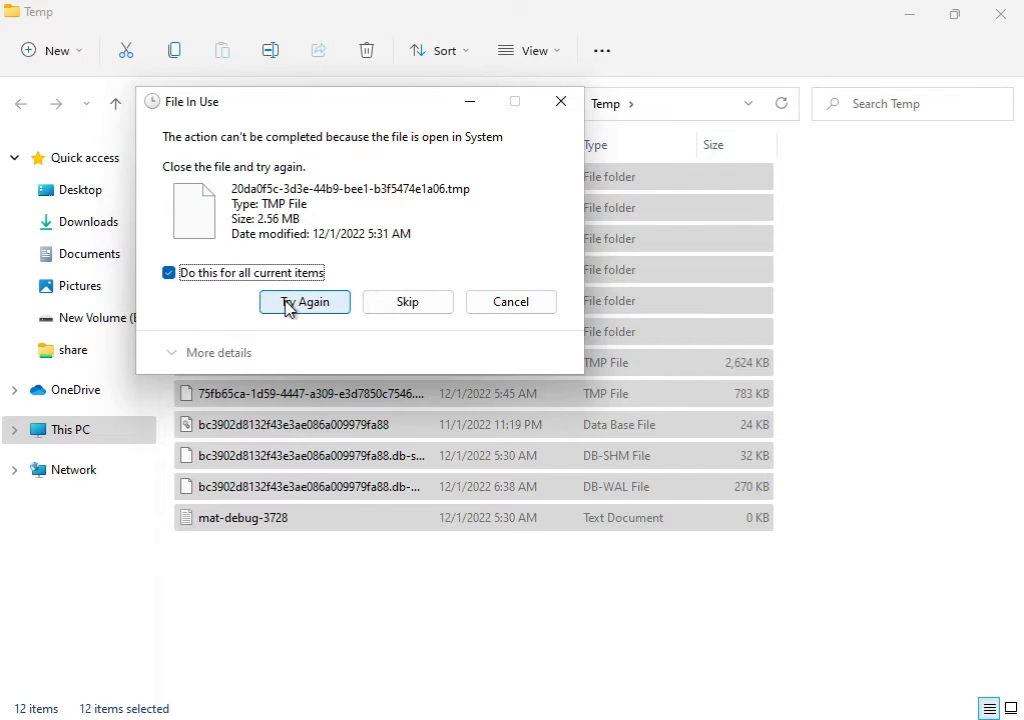
{"action": "left_click", "coordinate": [288, 303]}
{"action": "left_click", "coordinate": [251, 281]}
{"action": "left_click", "coordinate": [384, 305]}
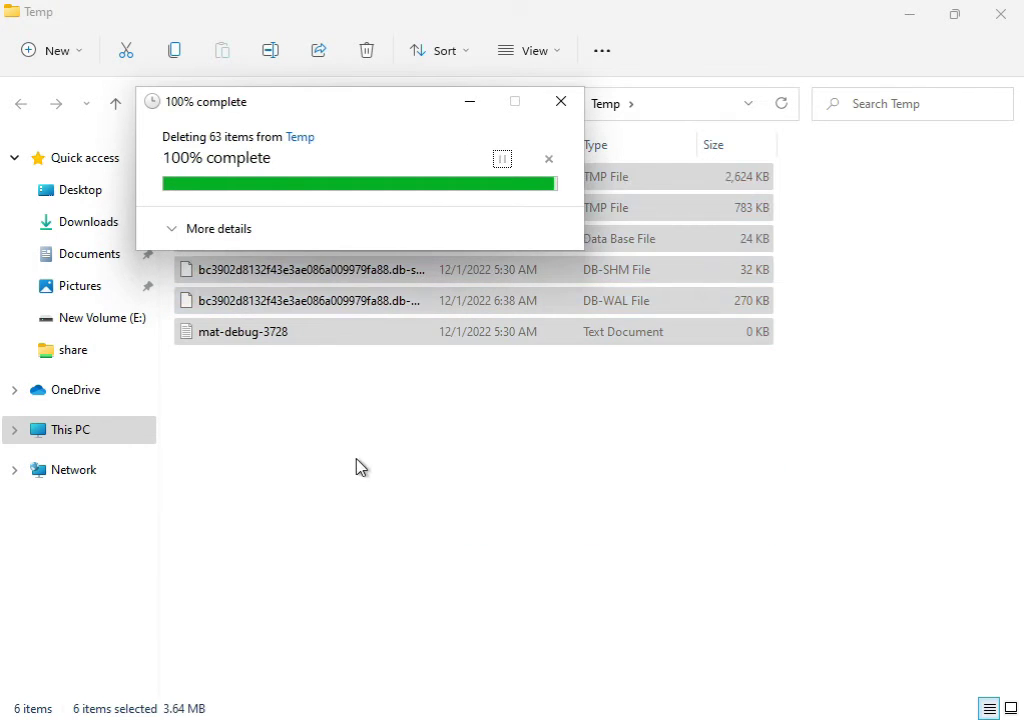
{"action": "left_click", "coordinate": [1000, 14]}
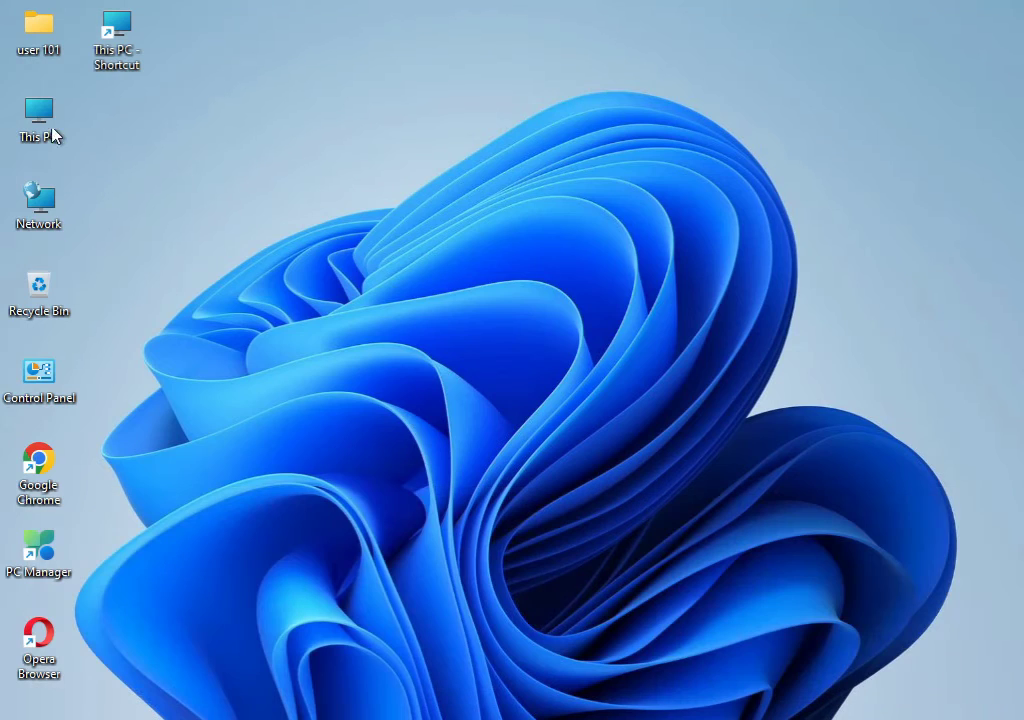
Step: Open This PC and show the Properties of Local Disk (C:)
{"action": "double_click", "coordinate": [52, 112]}
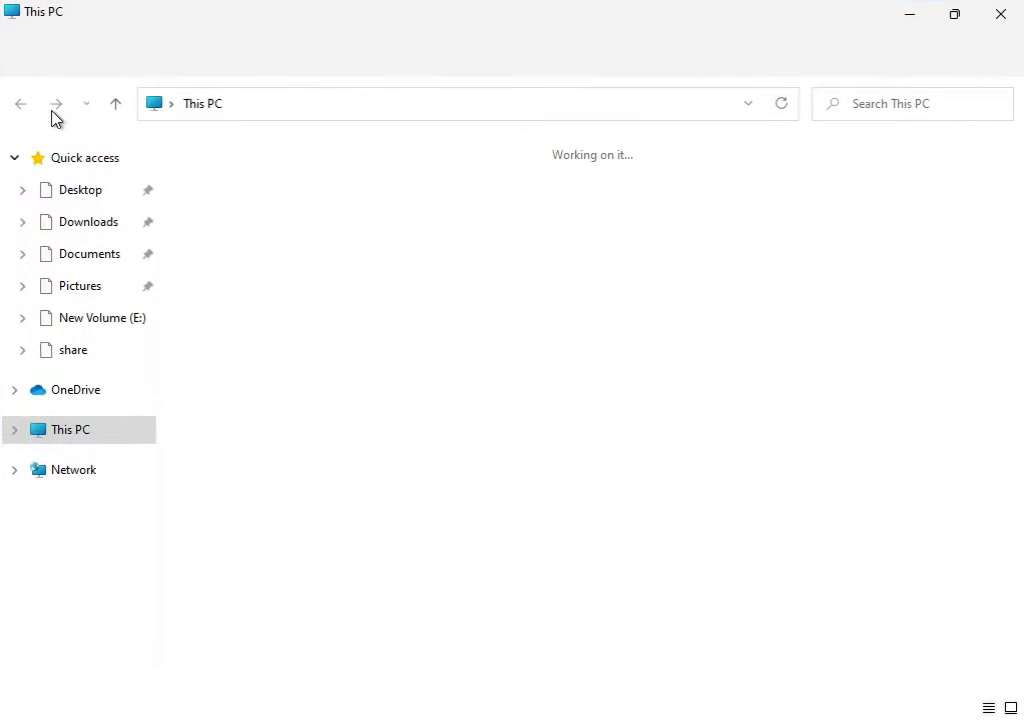
{"action": "left_click", "coordinate": [272, 335]}
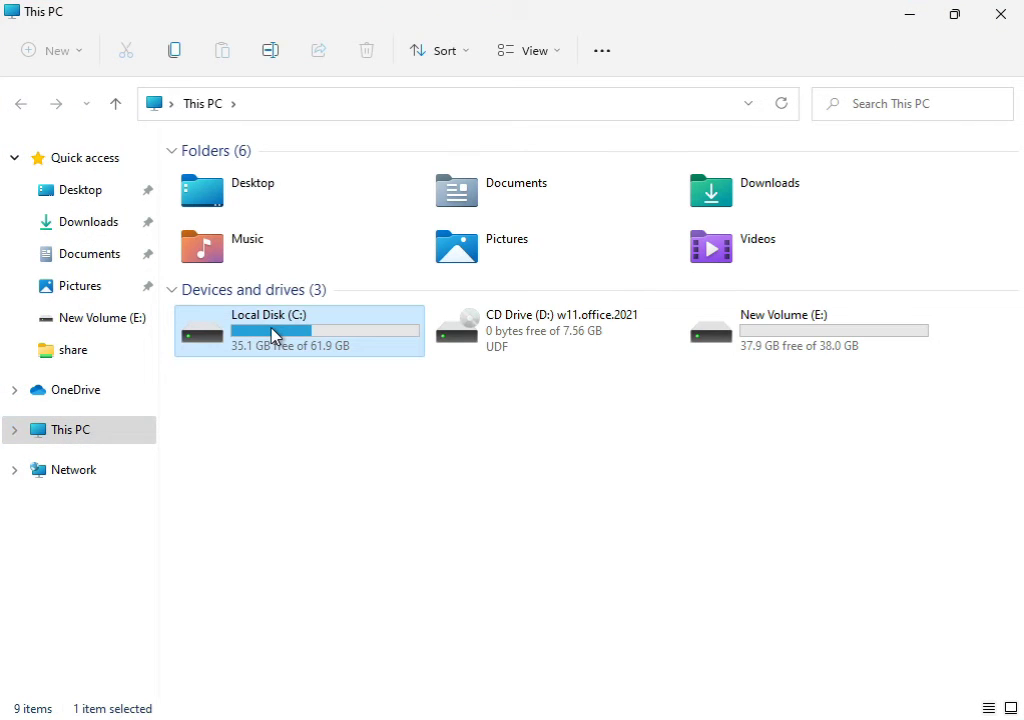
{"action": "right_click", "coordinate": [274, 335]}
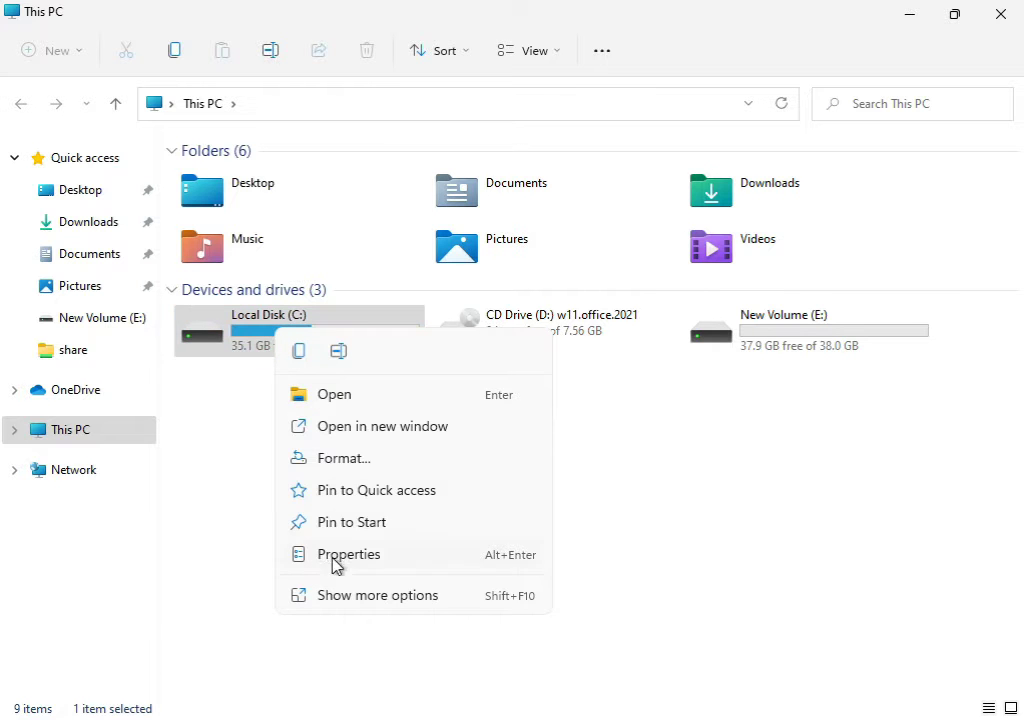
{"action": "left_click", "coordinate": [350, 597]}
{"action": "left_click", "coordinate": [396, 580]}
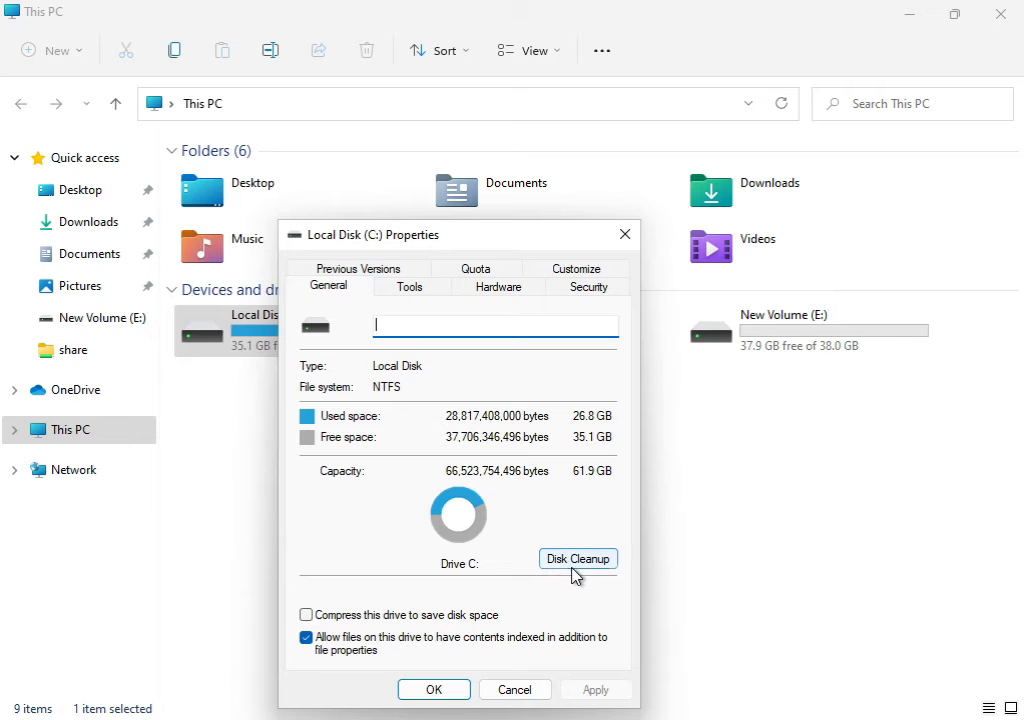
Step: Run Disk Cleanup on C:, tick Windows error reports and feedback, and rescan including system files
{"action": "left_click", "coordinate": [580, 560]}
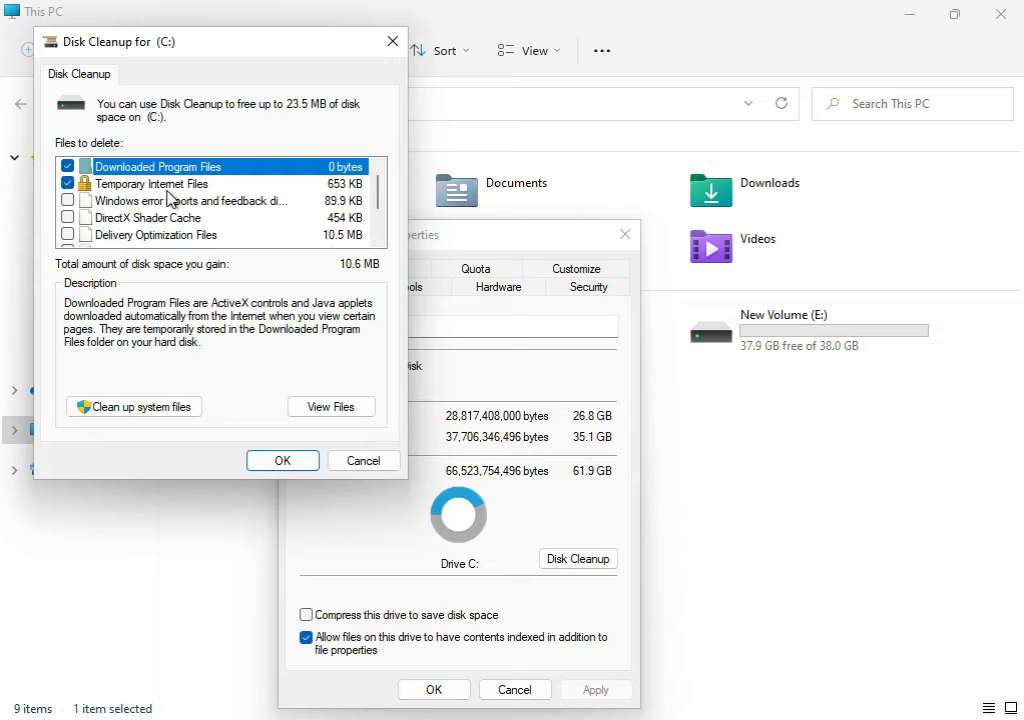
{"action": "left_click", "coordinate": [67, 201]}
{"action": "left_click", "coordinate": [120, 410]}
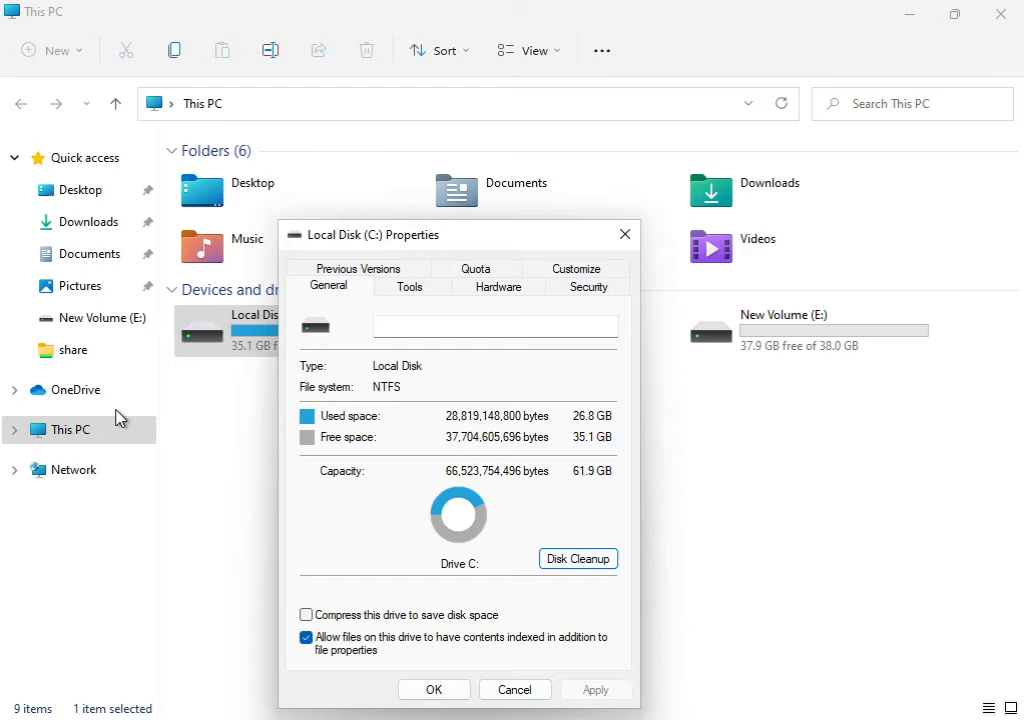
Step: Close the C: Properties, permanently delete the checked files, and close This PC
{"action": "left_click", "coordinate": [437, 690]}
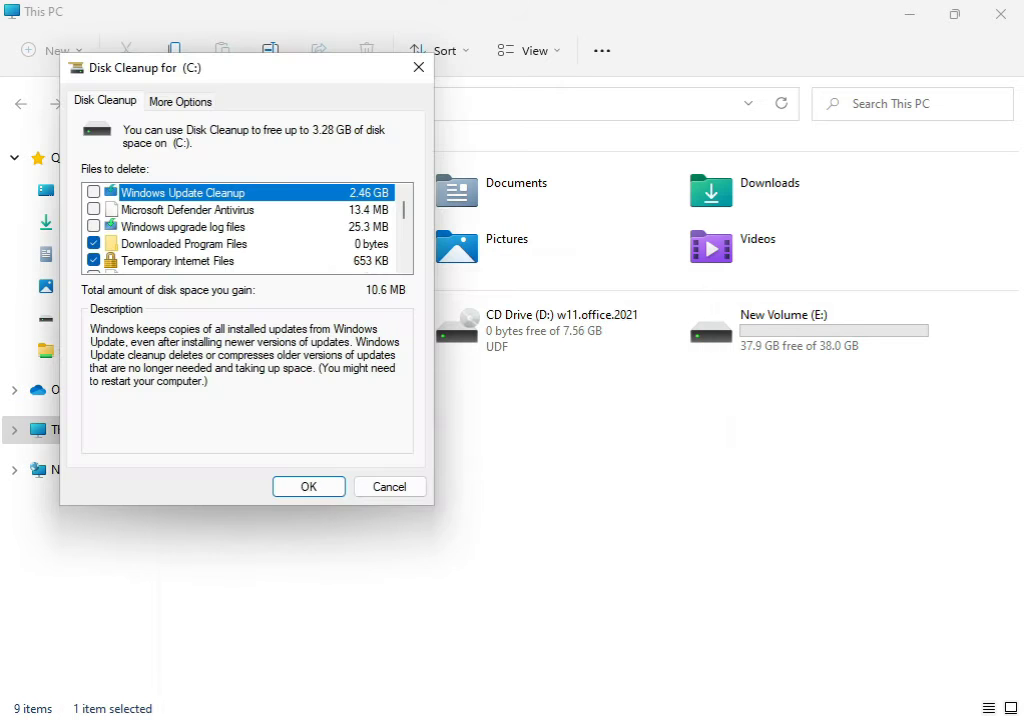
{"action": "left_click", "coordinate": [281, 497]}
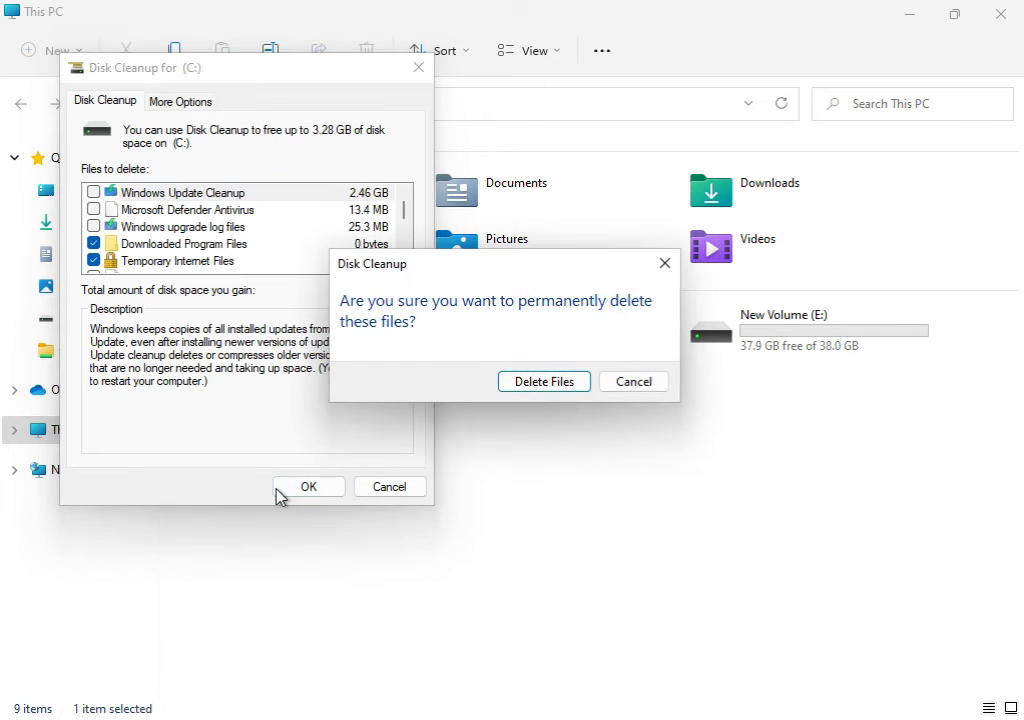
{"action": "left_click", "coordinate": [574, 388]}
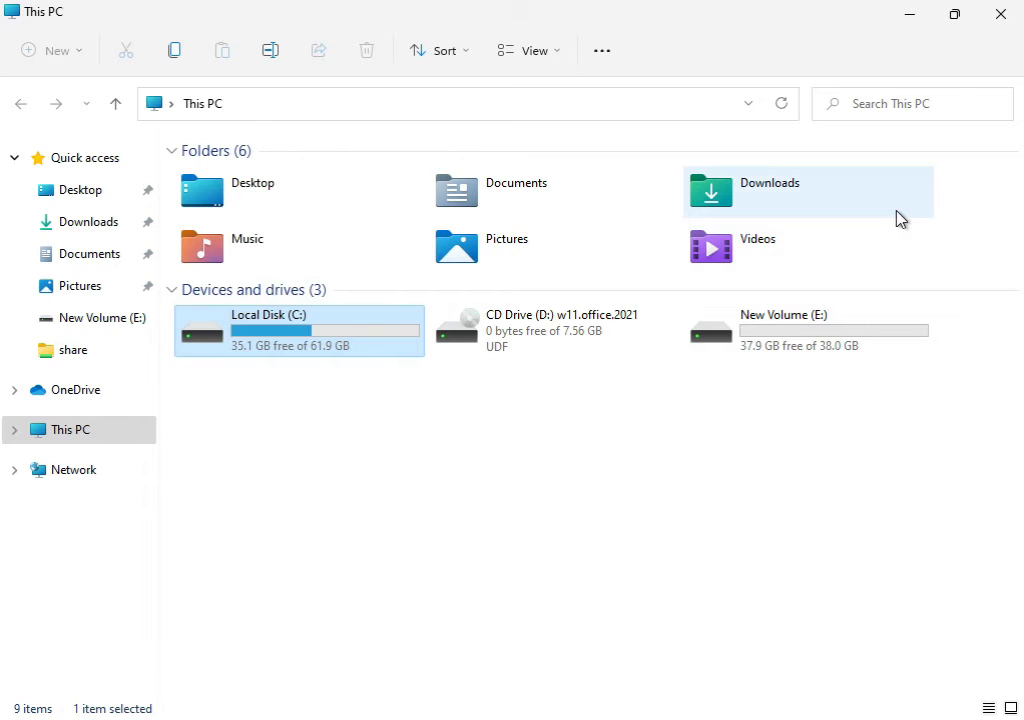
{"action": "left_click", "coordinate": [999, 16]}
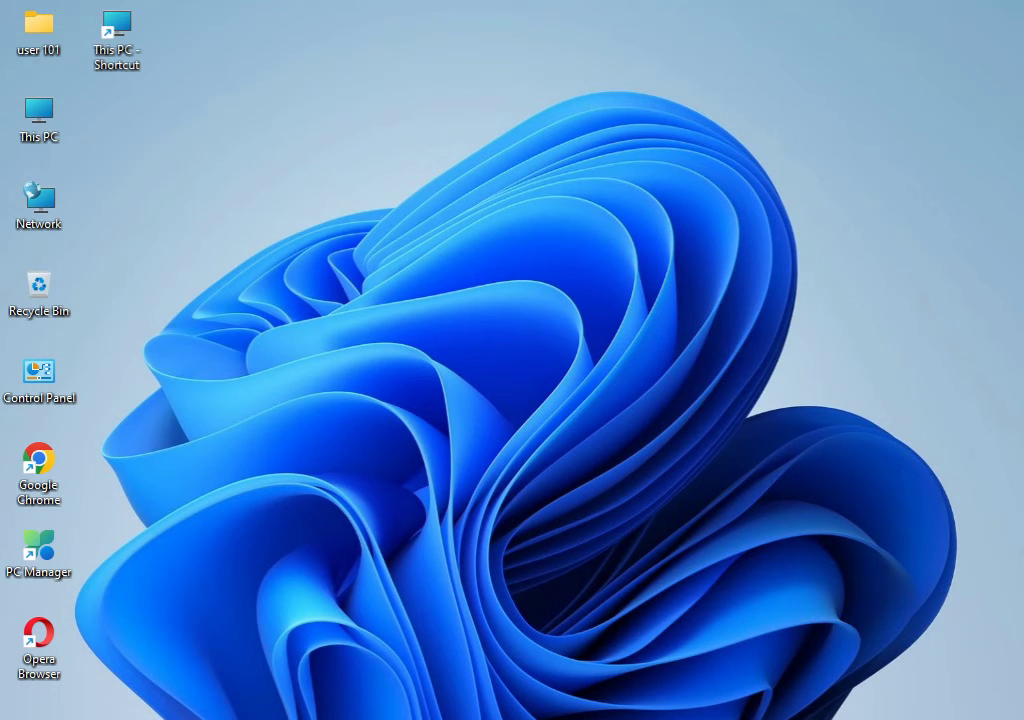
Step: Search for cmd and launch Command Prompt as administrator, approving the UAC prompt
{"action": "key", "text": "super"}
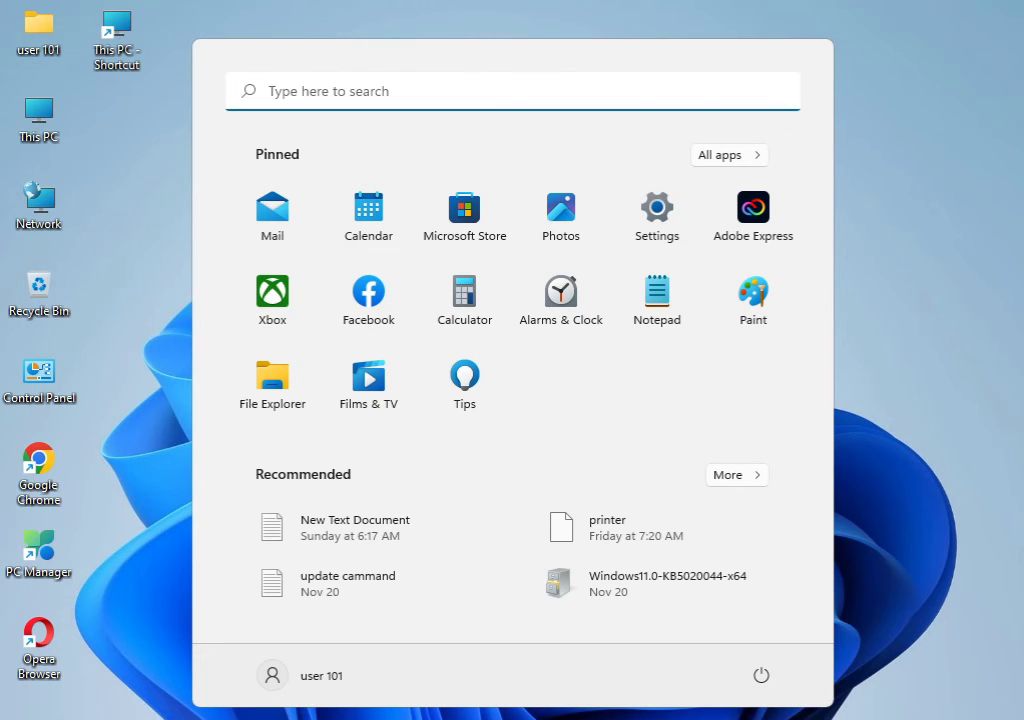
{"action": "type", "text": "cmd"}
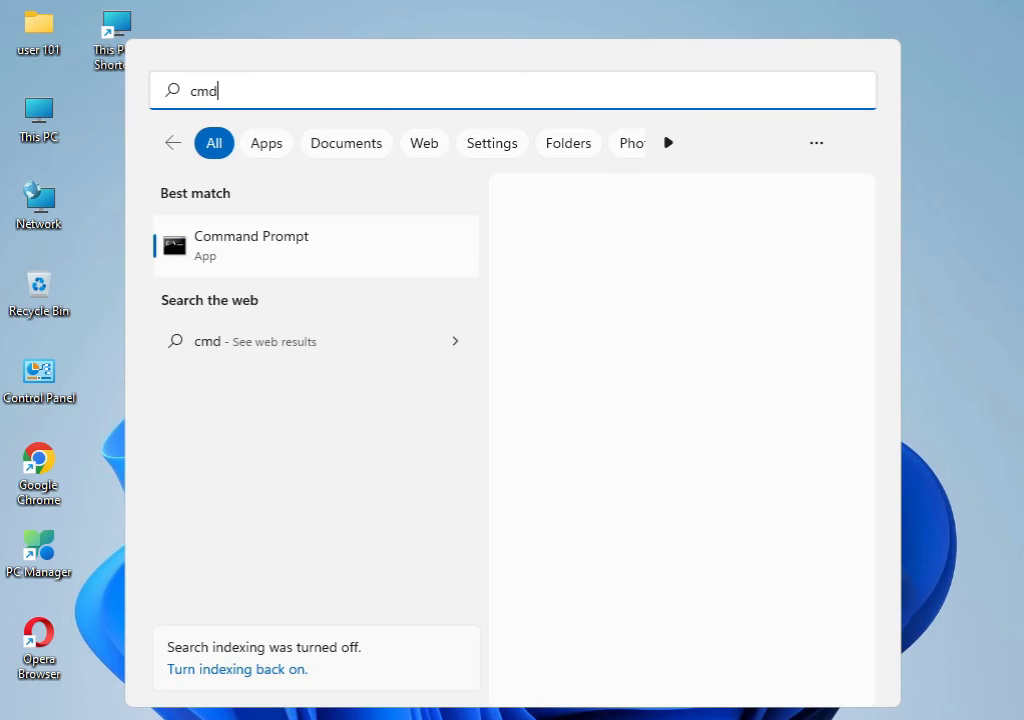
{"action": "right_click", "coordinate": [297, 255]}
{"action": "left_click", "coordinate": [345, 289]}
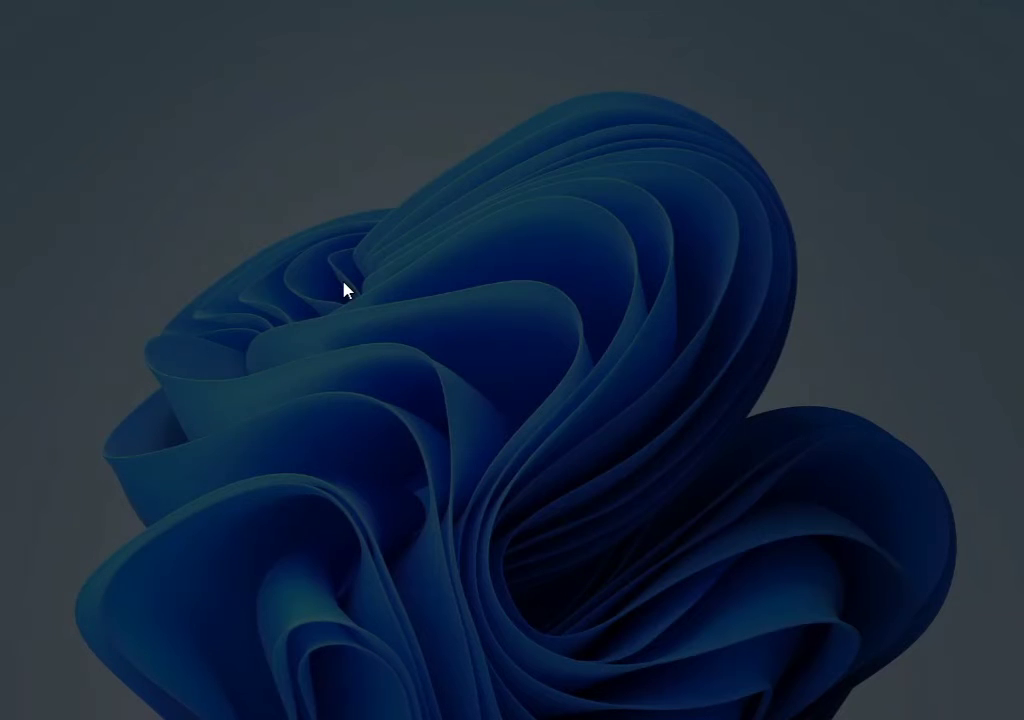
{"action": "left_click", "coordinate": [384, 524]}
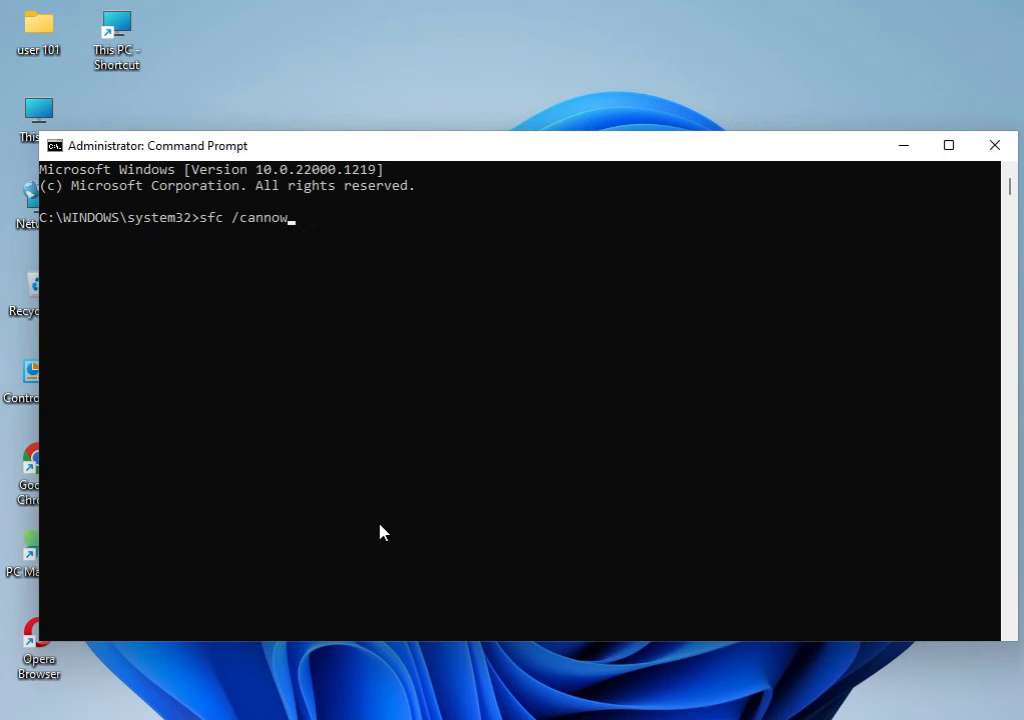
Step: Correct the typo to sfc /scannow and run the system file scan
{"action": "key", "text": "BackSpace"}
{"action": "key", "text": "BackSpace"}
{"action": "key", "text": "BackSpace"}
{"action": "key", "text": "BackSpace"}
{"action": "key", "text": "BackSpace"}
{"action": "key", "text": "BackSpace"}
{"action": "type", "text": "scannow"}
{"action": "key", "text": "Return"}
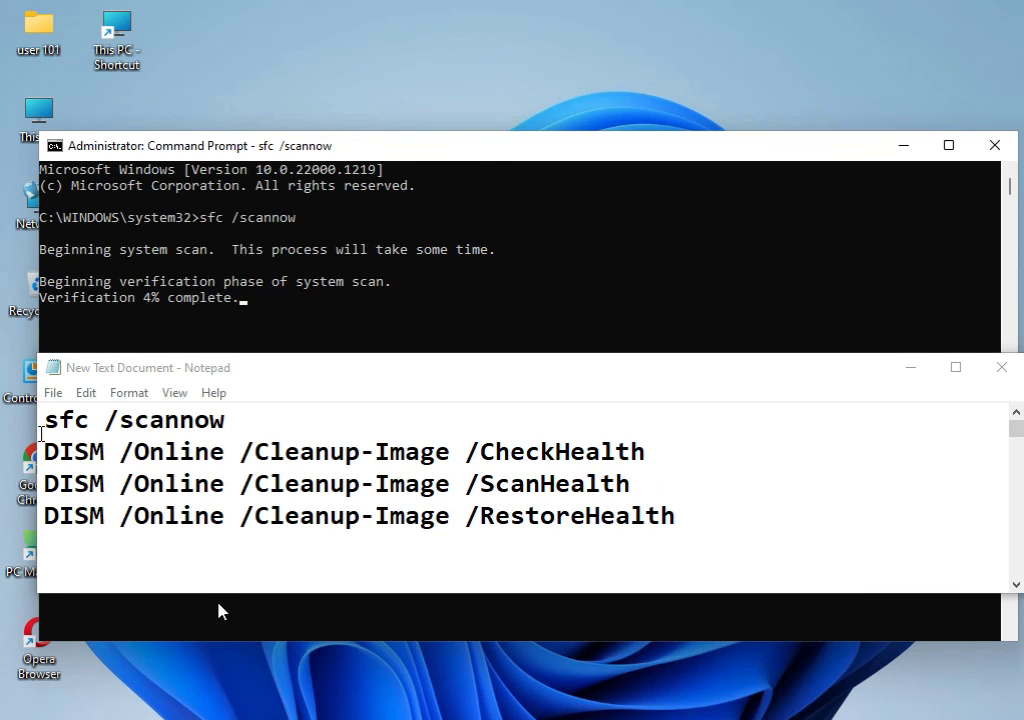
{"action": "left_click_drag", "start_coordinate": [44, 420], "coordinate": [231, 418]}
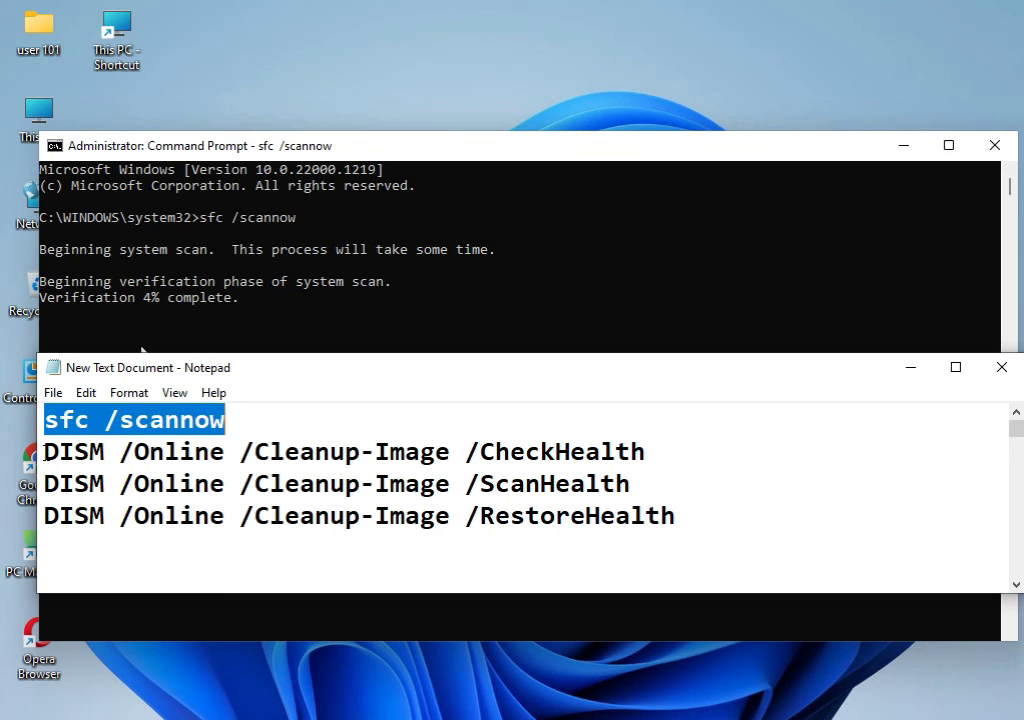
{"action": "left_click_drag", "start_coordinate": [44, 452], "coordinate": [646, 453]}
{"action": "left_click_drag", "start_coordinate": [44, 484], "coordinate": [633, 477]}
{"action": "left_click_drag", "start_coordinate": [44, 516], "coordinate": [690, 499]}
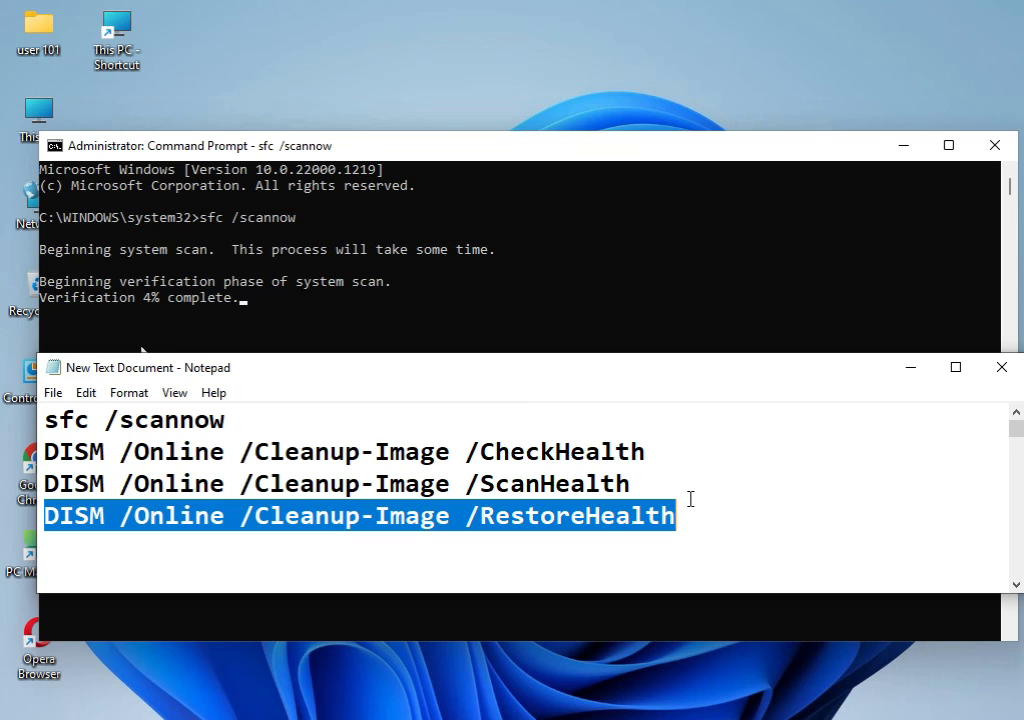